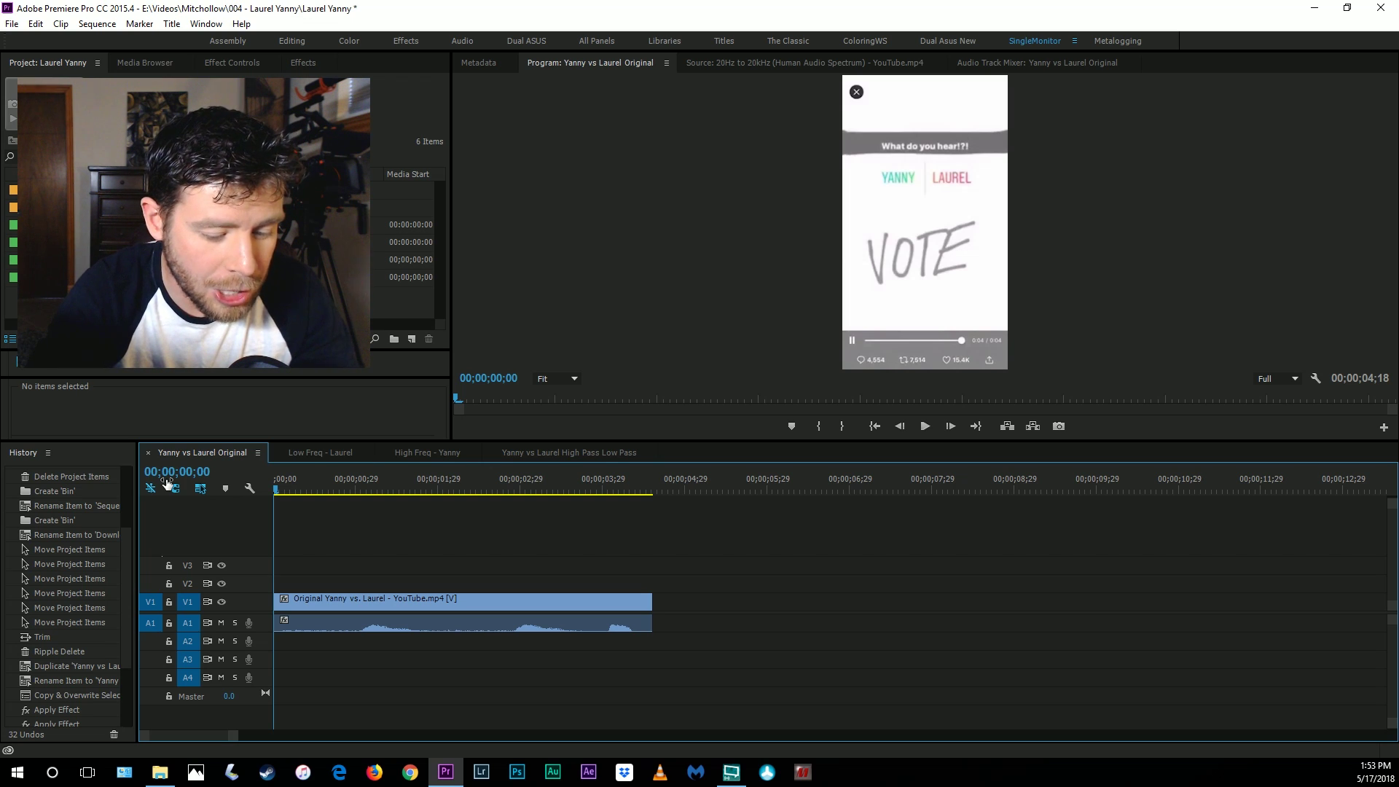
Play the original Yanny vs Laurel sequence through to its end.
{"action": "key", "text": "space"}
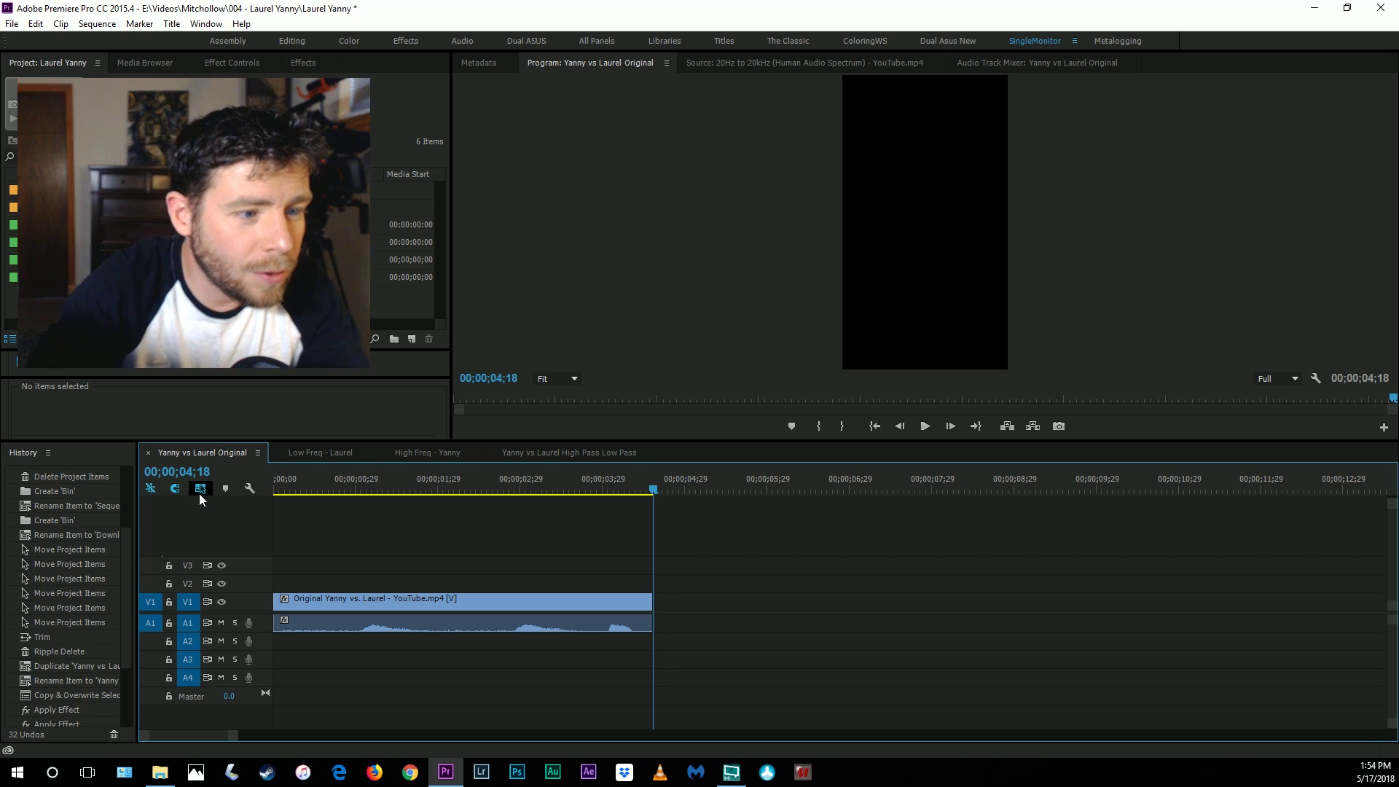
Switch to the Low Freq - Laurel sequence and play the sweep and original clips.
{"action": "left_click", "coordinate": [316, 452]}
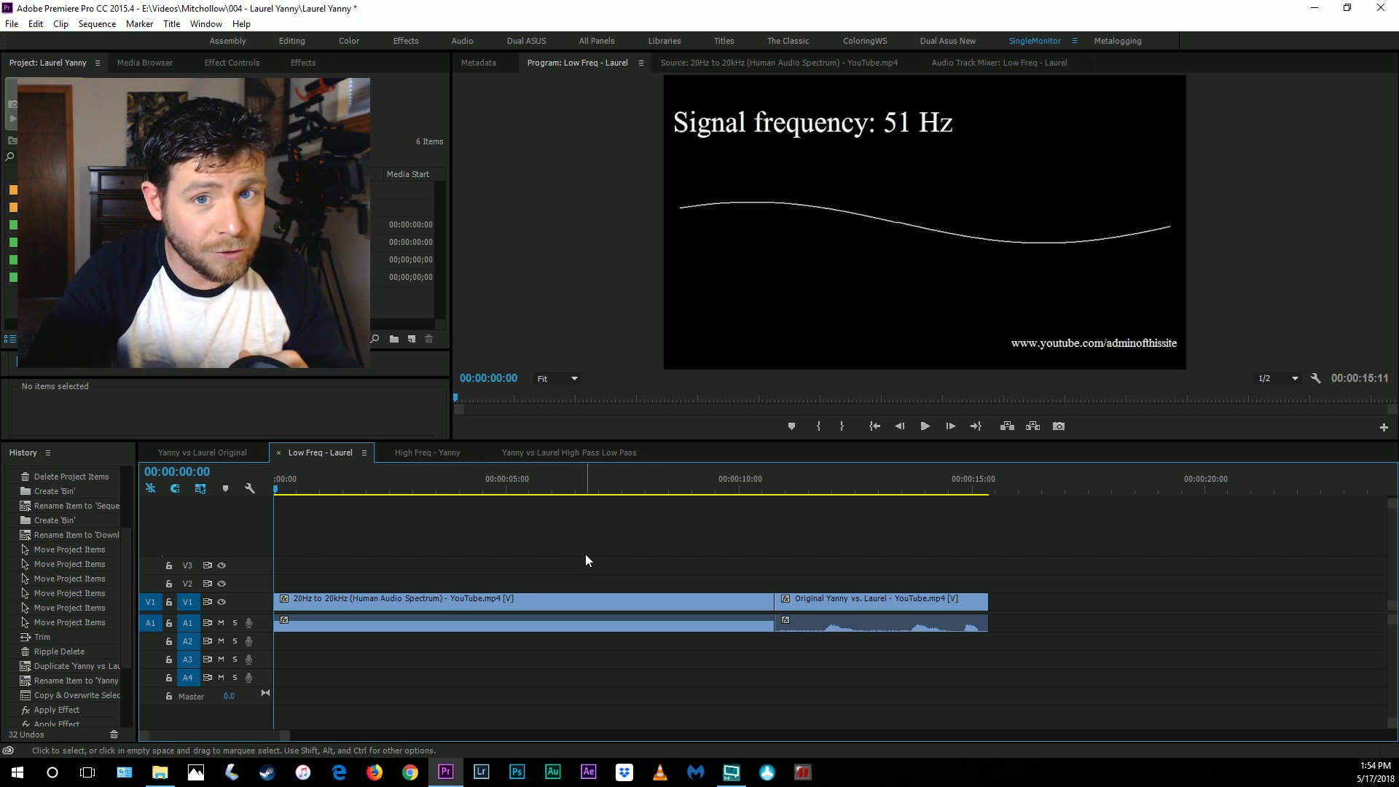
{"action": "key", "text": "space"}
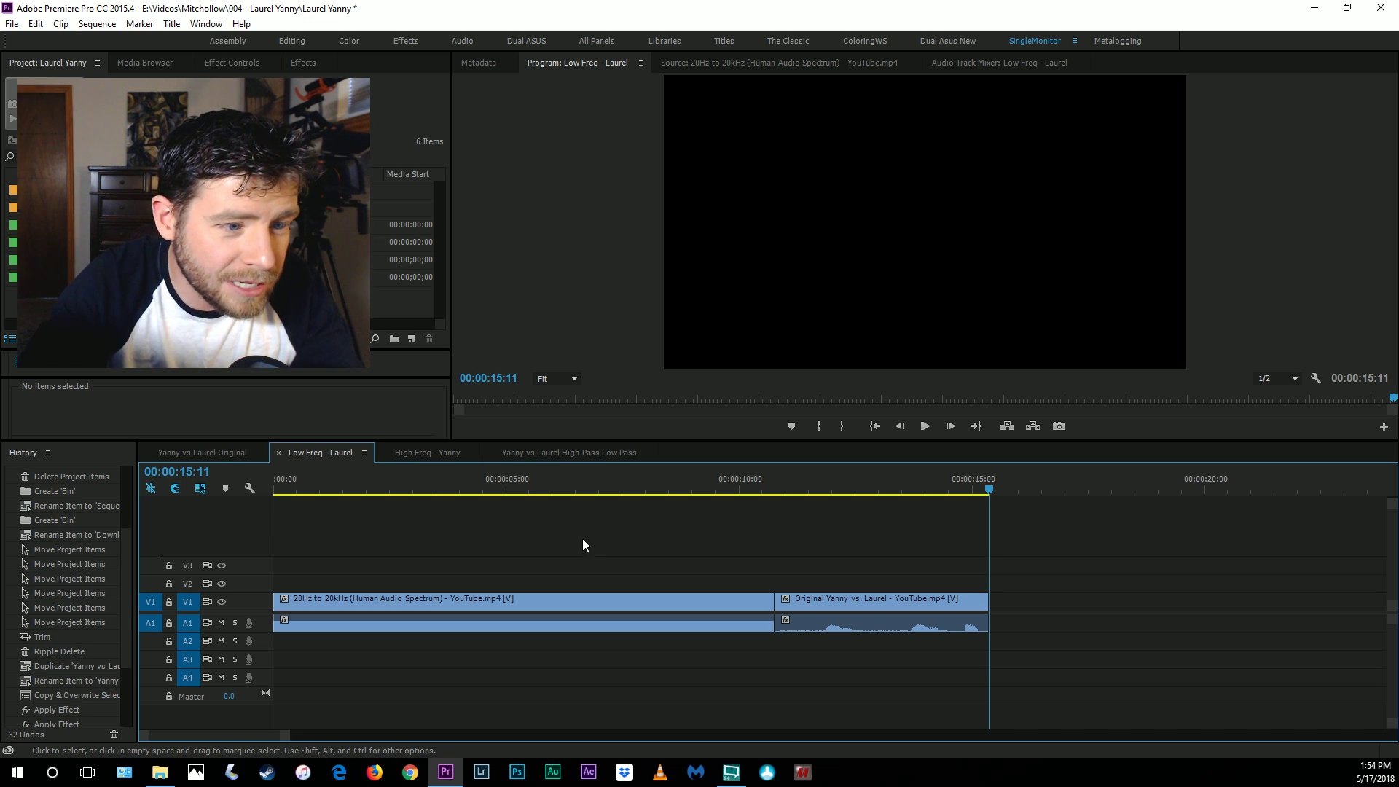
Switch to the High Freq - Yanny sequence and play the sweep and original clips.
{"action": "left_click", "coordinate": [443, 452]}
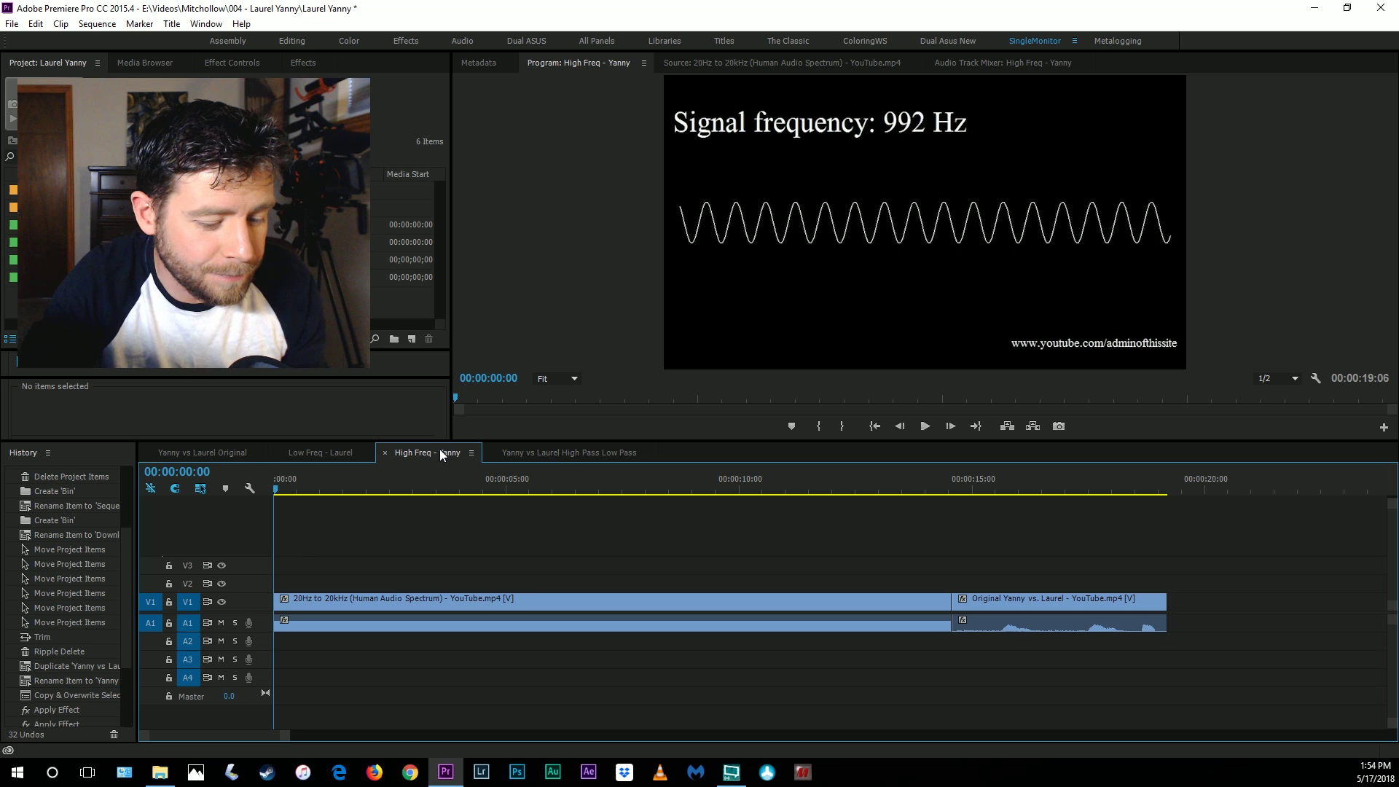
{"action": "key", "text": "space"}
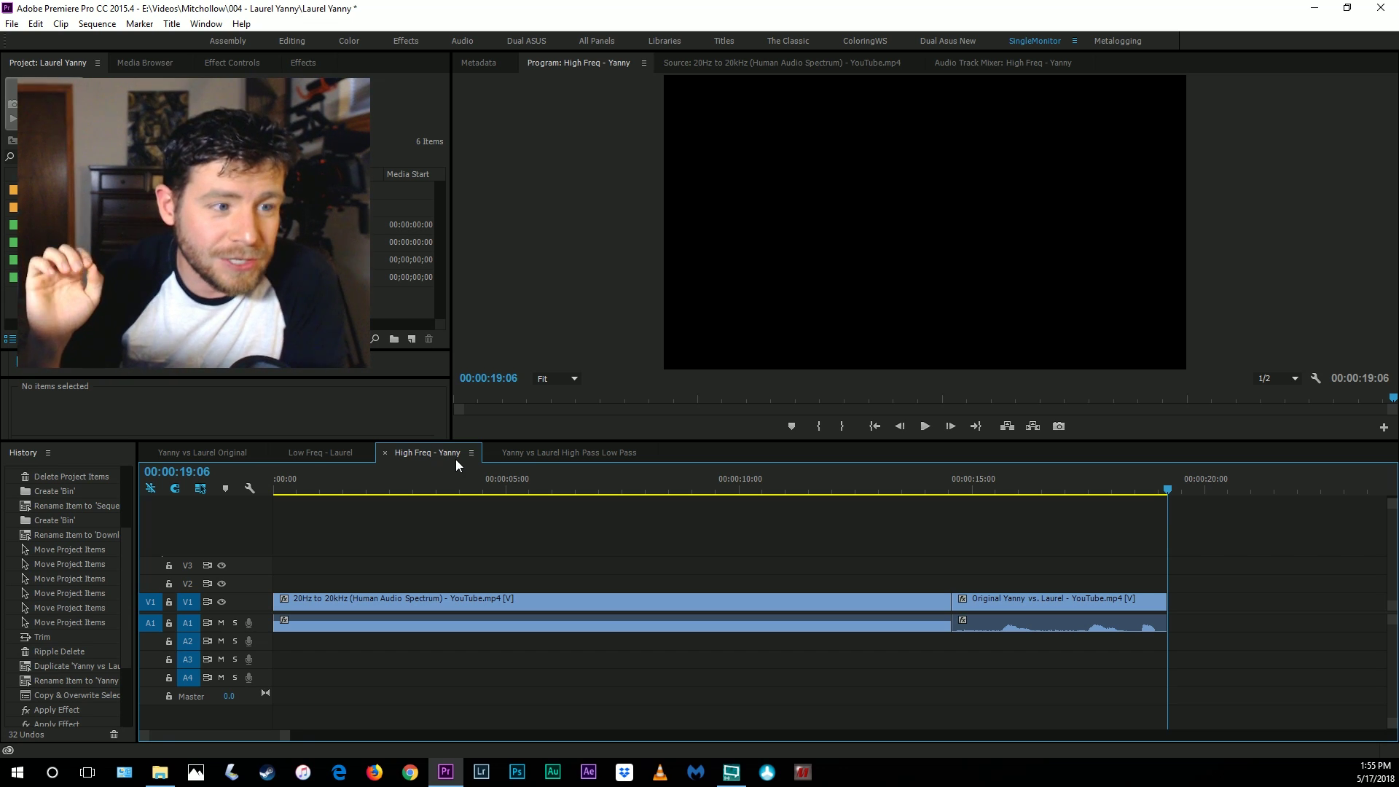
Open the Yanny vs Laurel High Pass Low Pass sequence and inspect its clips, then deselect all.
{"action": "left_click", "coordinate": [539, 451]}
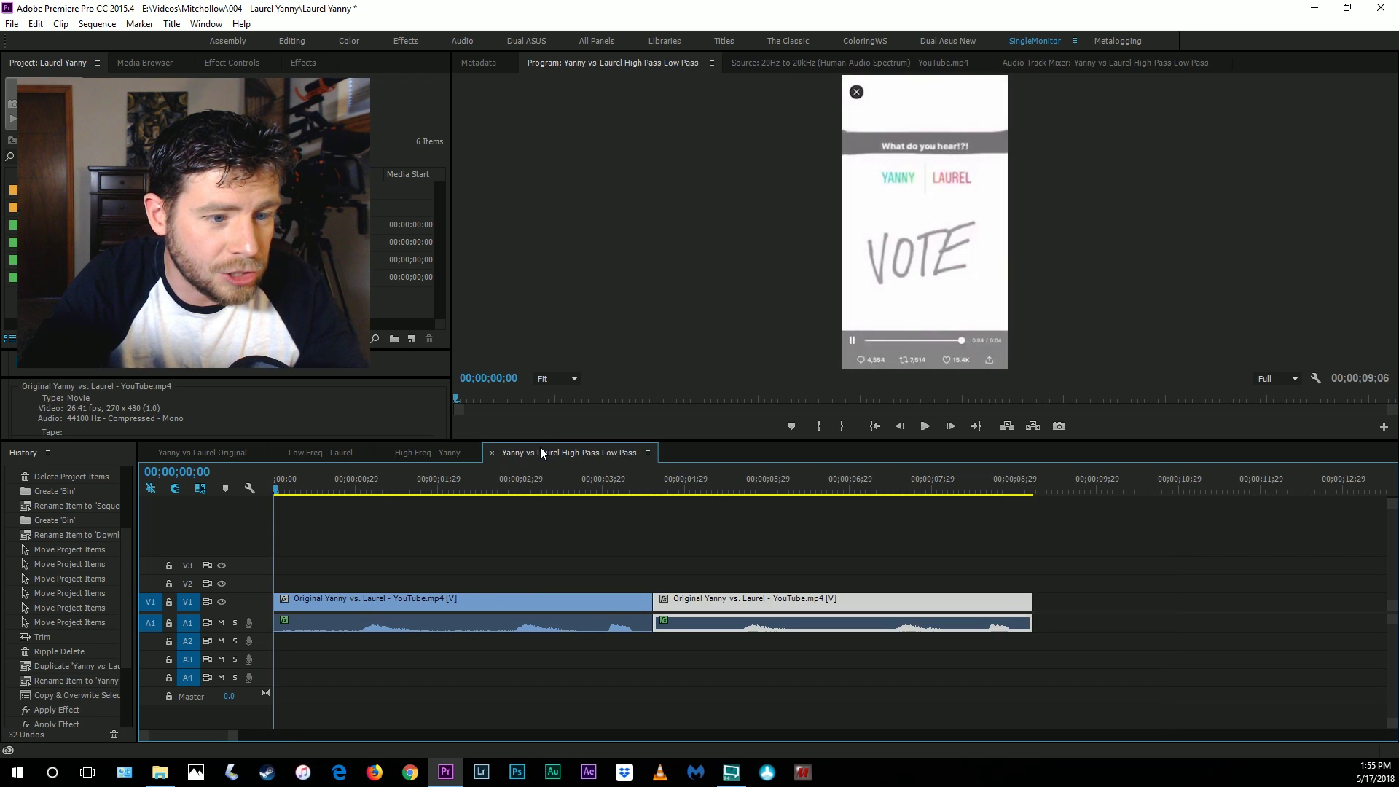
{"action": "left_click", "coordinate": [408, 607]}
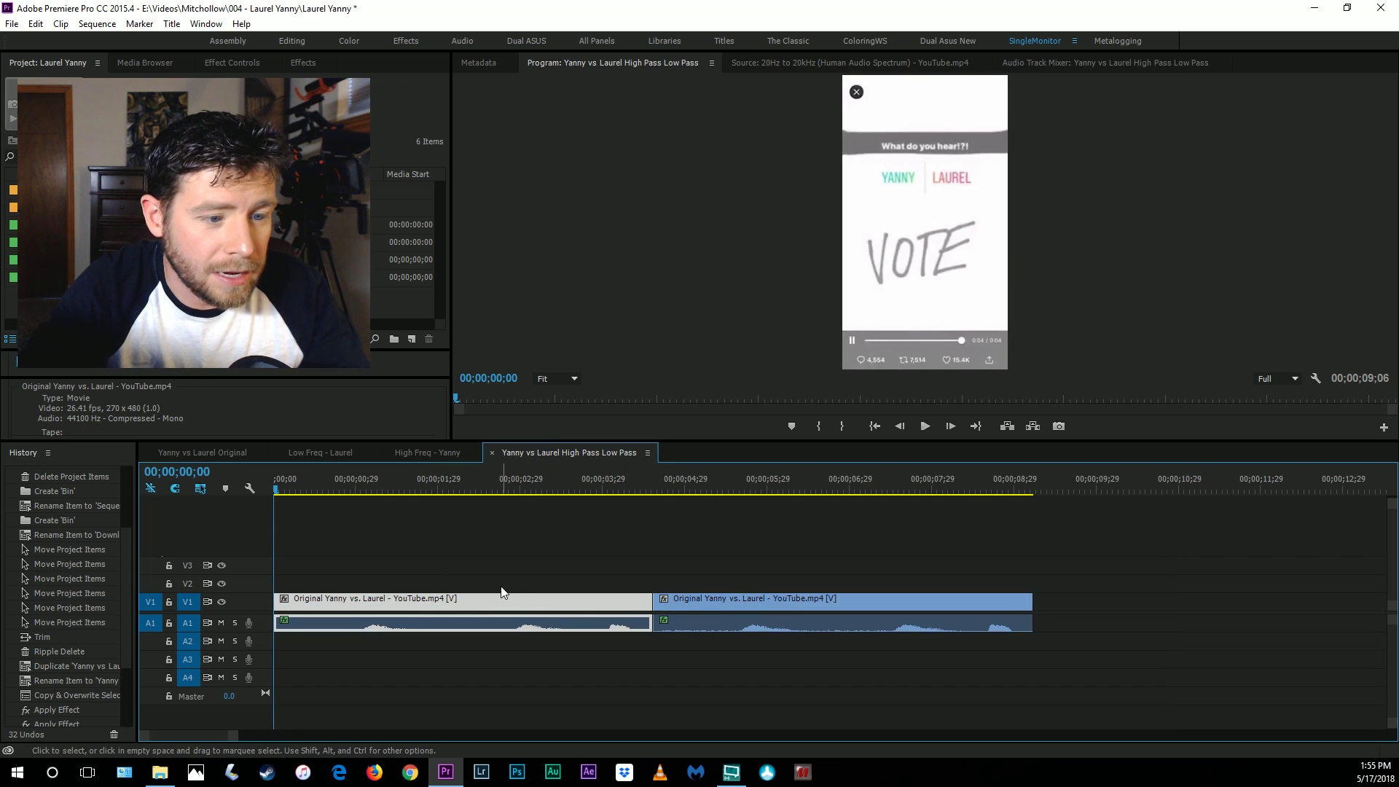
{"action": "left_click", "coordinate": [733, 603]}
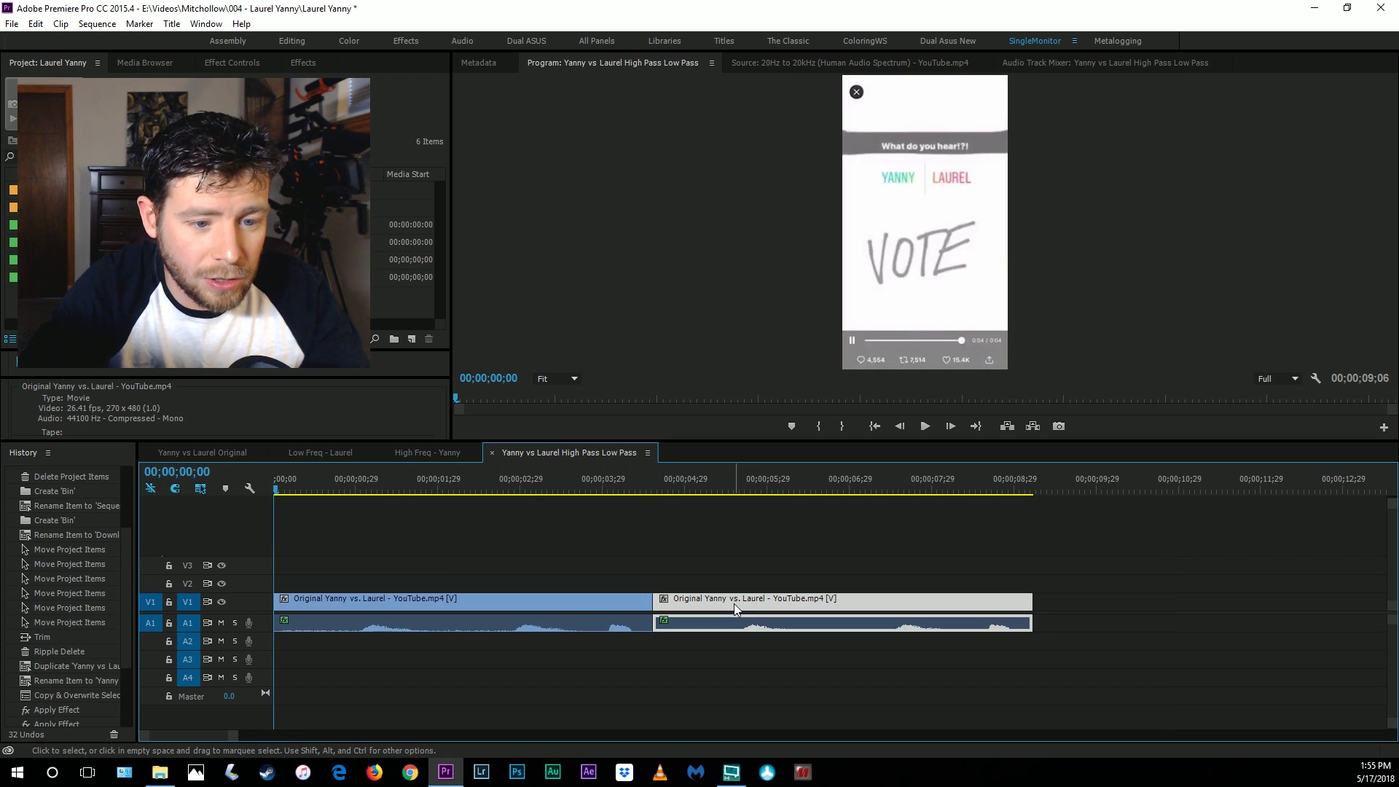
{"action": "left_click", "coordinate": [504, 609]}
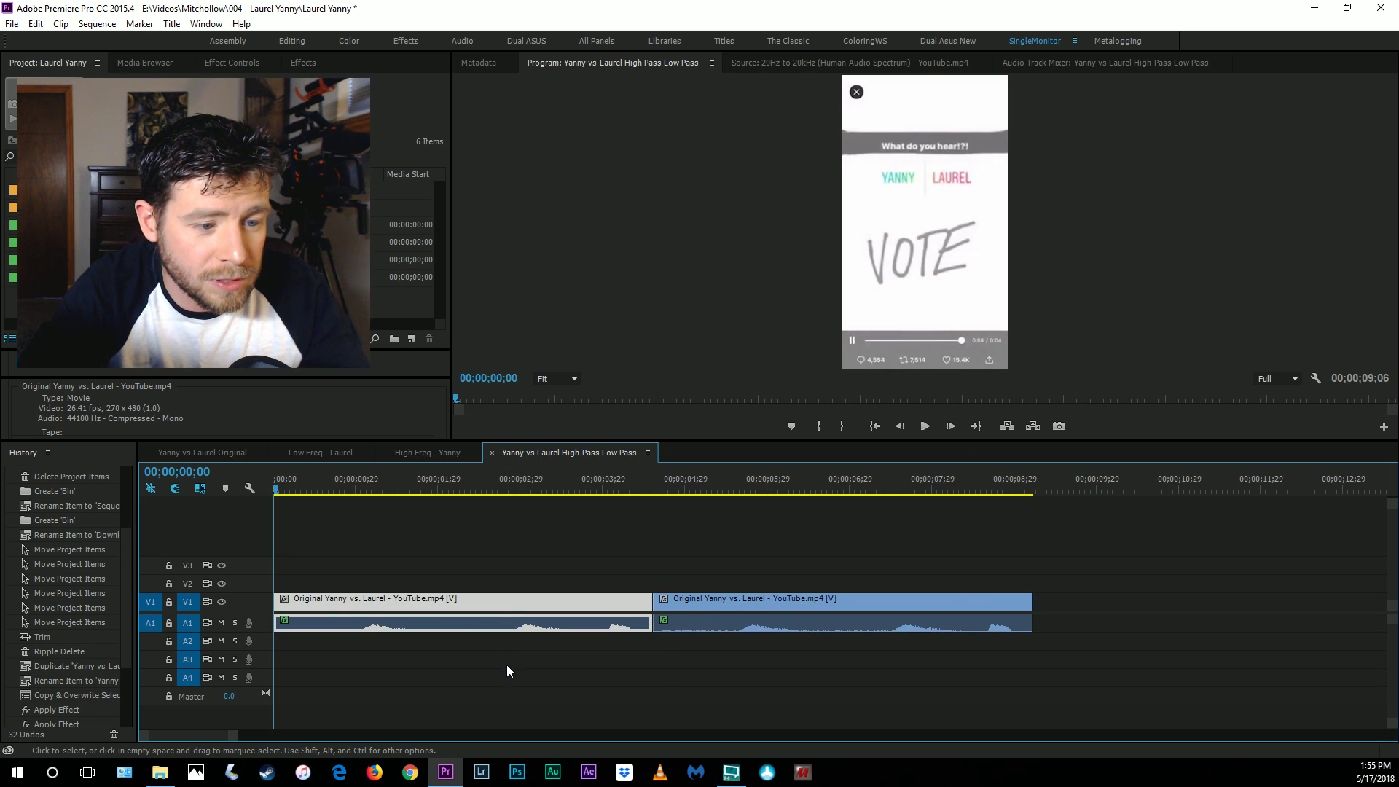
{"action": "left_click", "coordinate": [506, 666]}
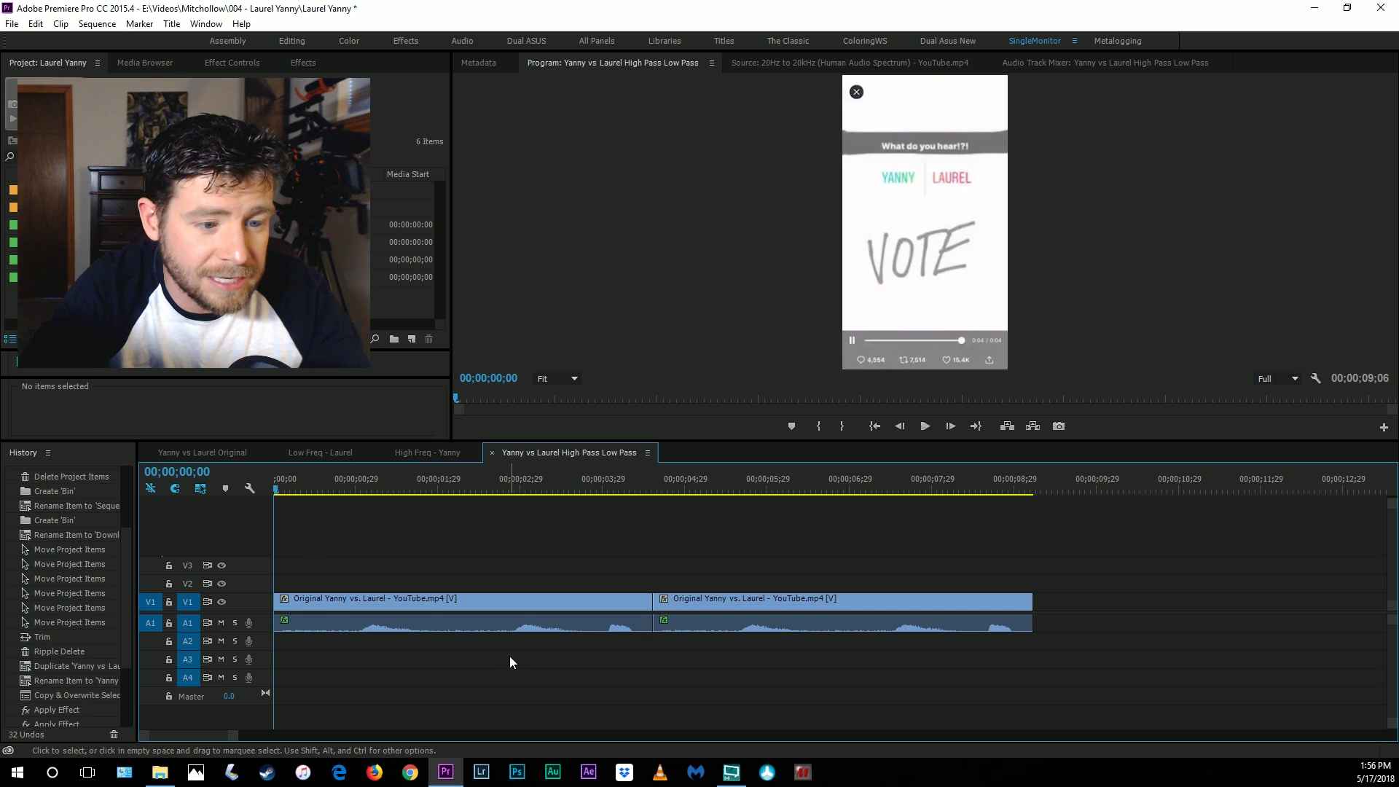
Play the sequence, stop at the second clip, select it and resume playback.
{"action": "key", "text": "space"}
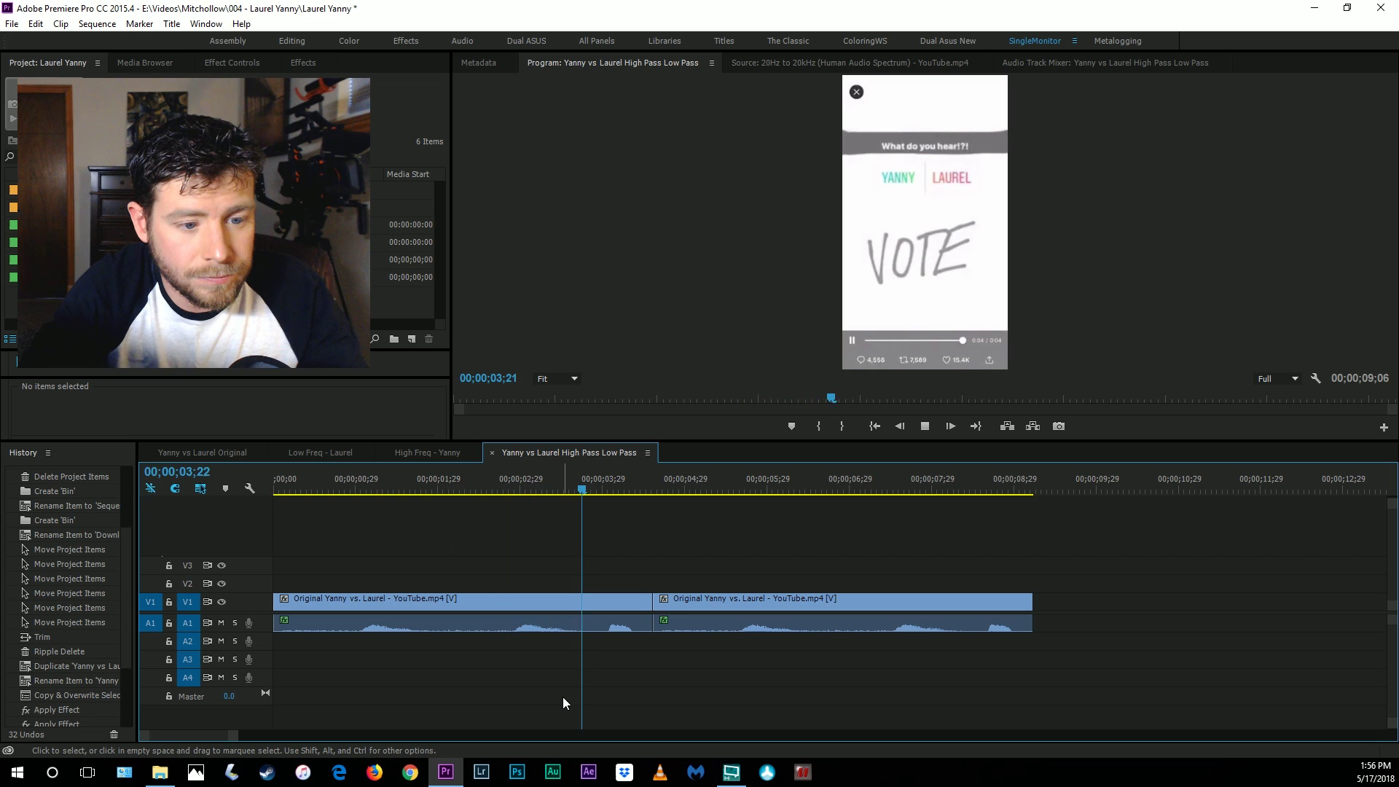
{"action": "key", "text": "space"}
{"action": "left_click", "coordinate": [745, 620]}
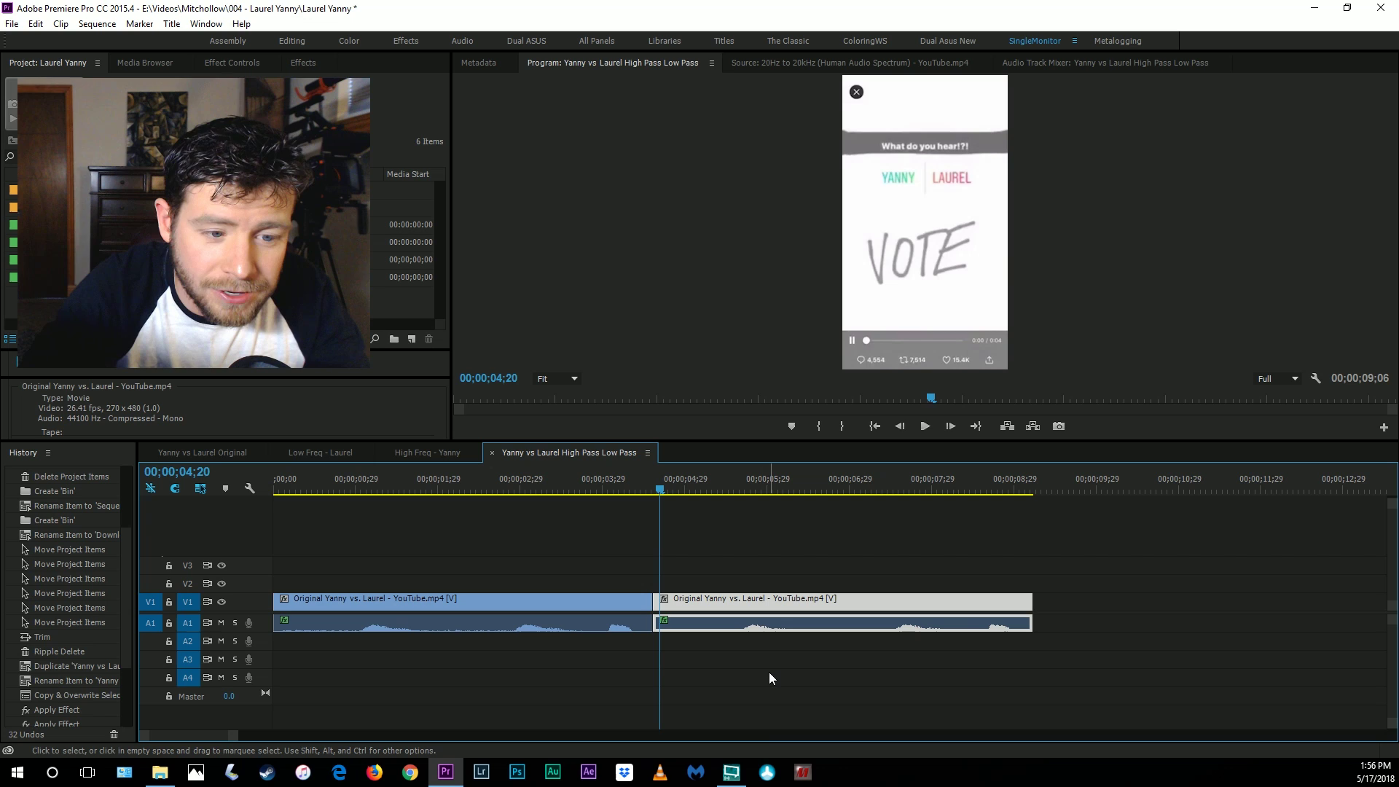
{"action": "key", "text": "space"}
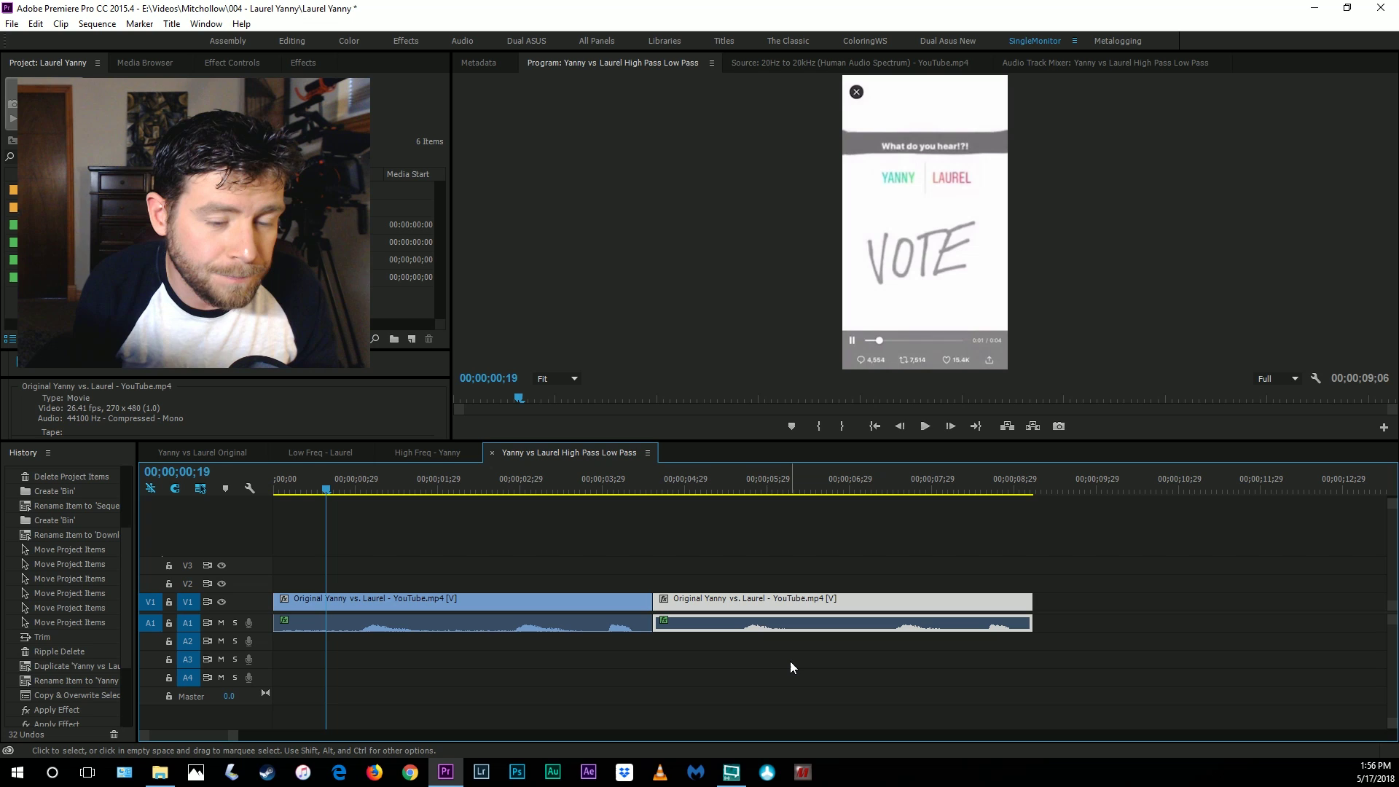
Move the second clip's audio to track A2 and its video to V3.
{"action": "left_click", "coordinate": [778, 618]}
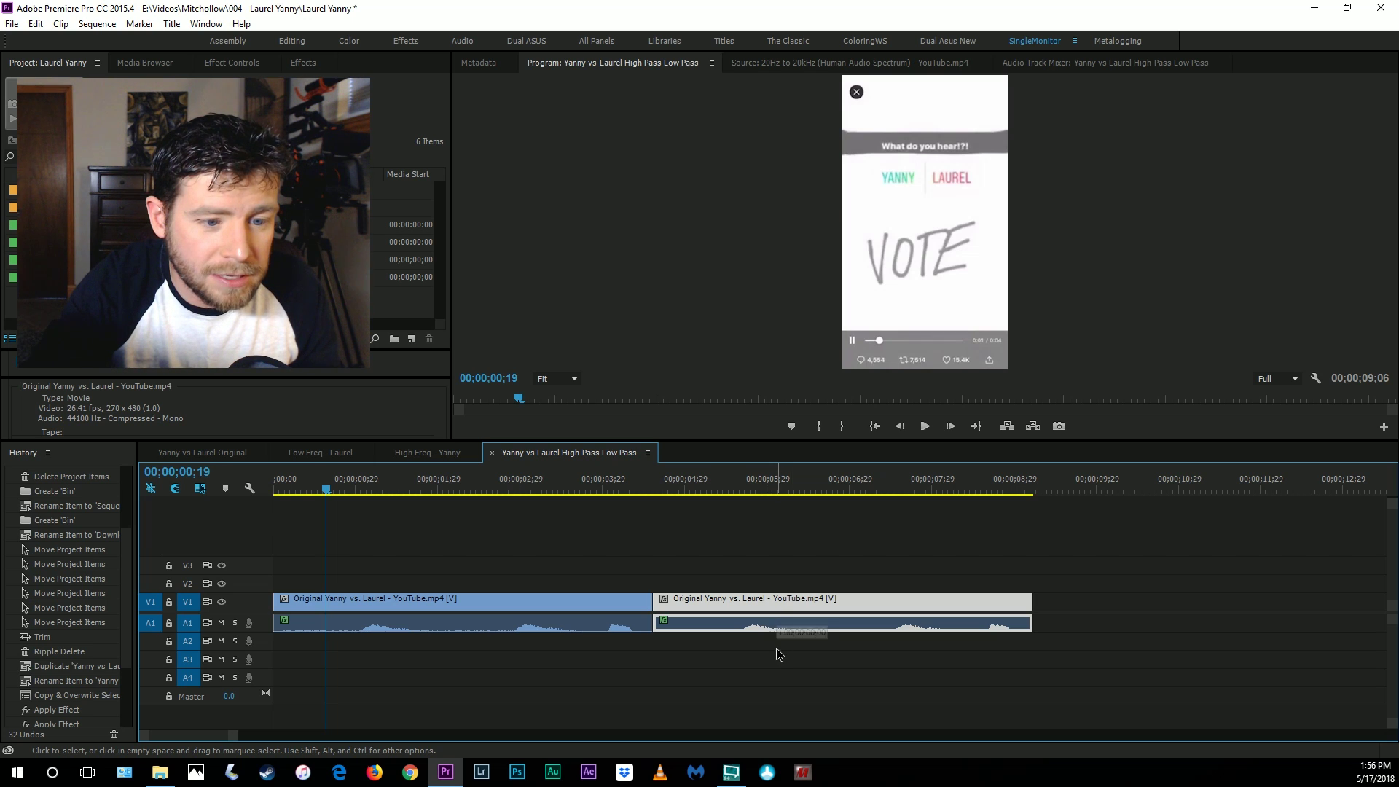
{"action": "left_click_drag", "start_coordinate": [776, 654], "coordinate": [775, 653]}
{"action": "left_click_drag", "start_coordinate": [775, 600], "coordinate": [779, 564]}
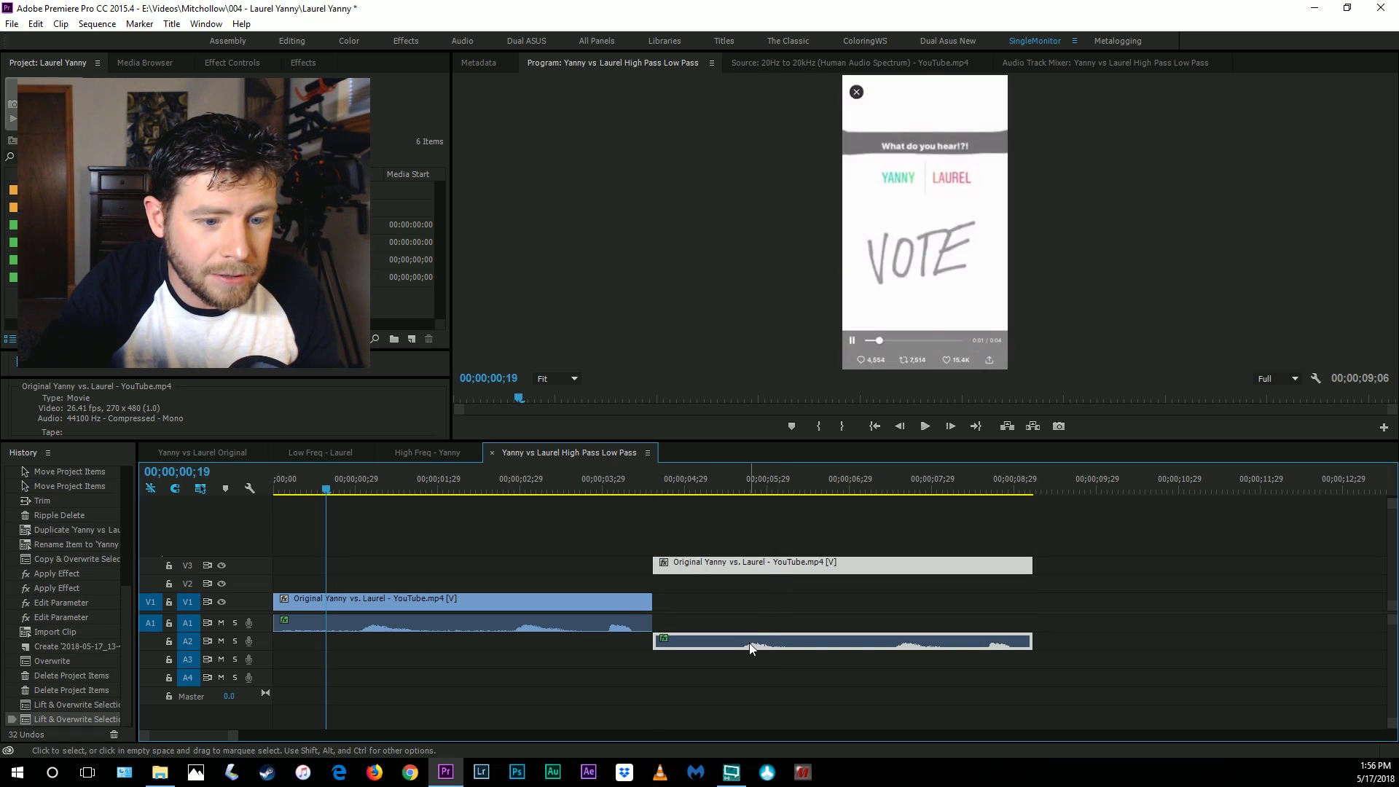
Stack the second clip over the first at the sequence start, play both, then shift it back.
{"action": "left_click_drag", "start_coordinate": [750, 646], "coordinate": [326, 654]}
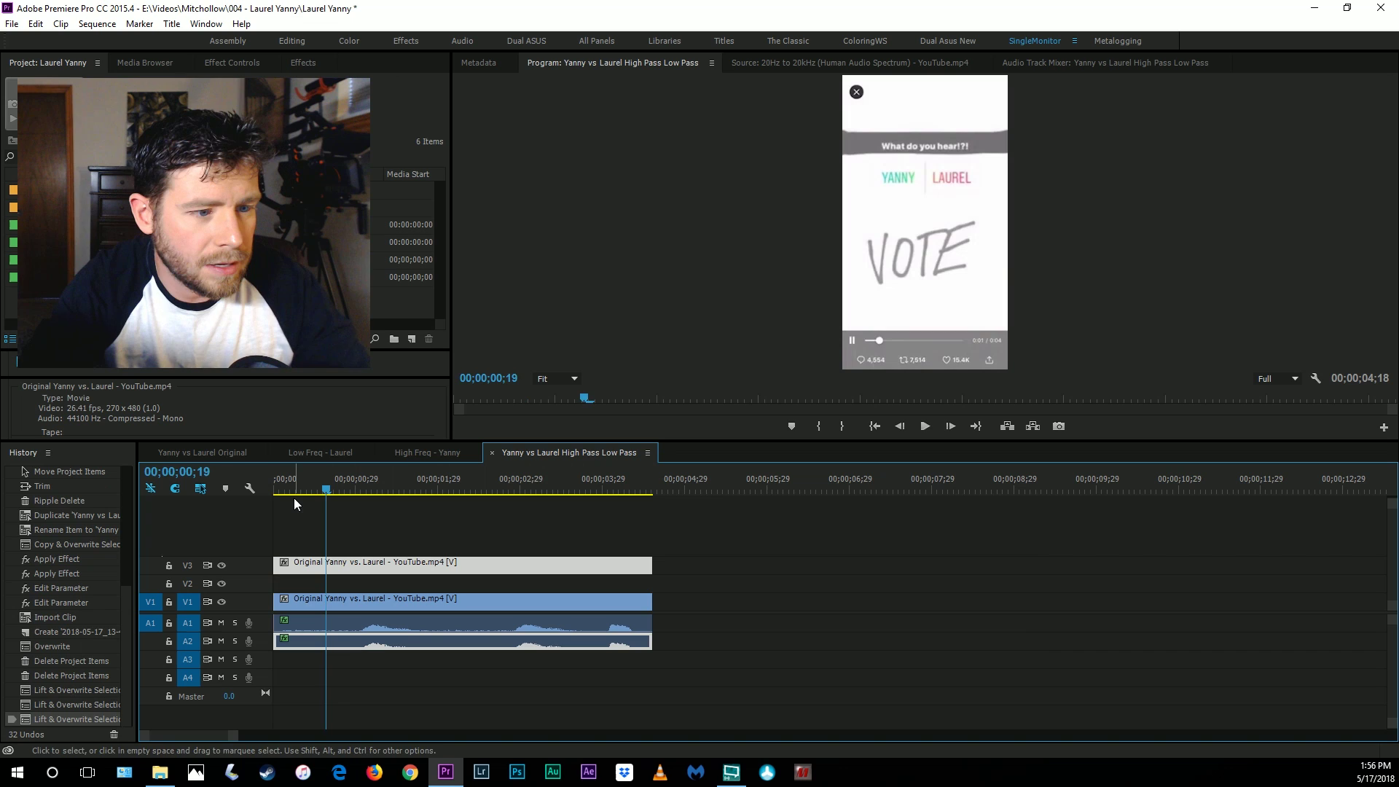
{"action": "left_click_drag", "start_coordinate": [294, 492], "coordinate": [276, 492]}
{"action": "key", "text": "space"}
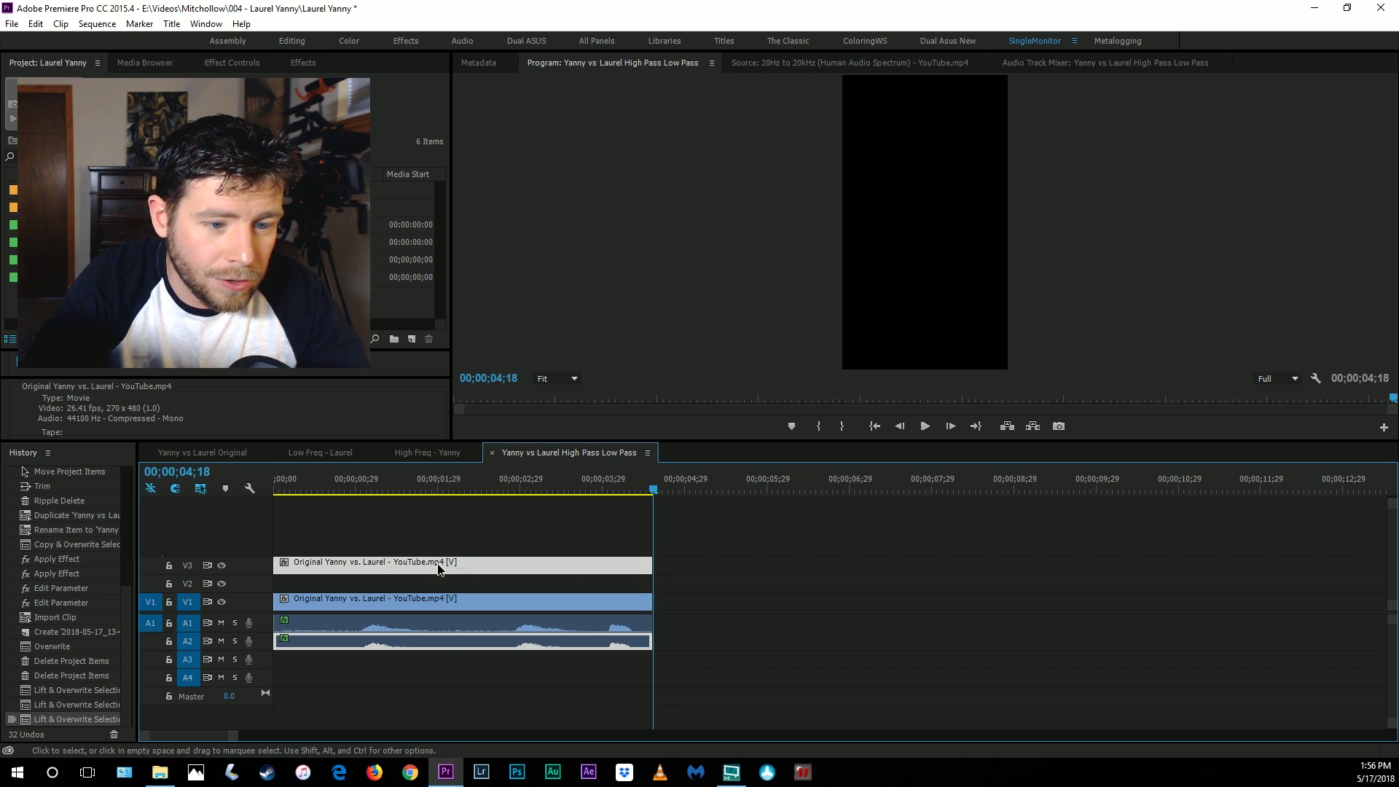
{"action": "mouse_move", "coordinate": [438, 568]}
{"action": "left_mouse_down"}
{"action": "mouse_move", "coordinate": [852, 569]}
{"action": "mouse_move", "coordinate": [822, 569]}
{"action": "left_mouse_up"}
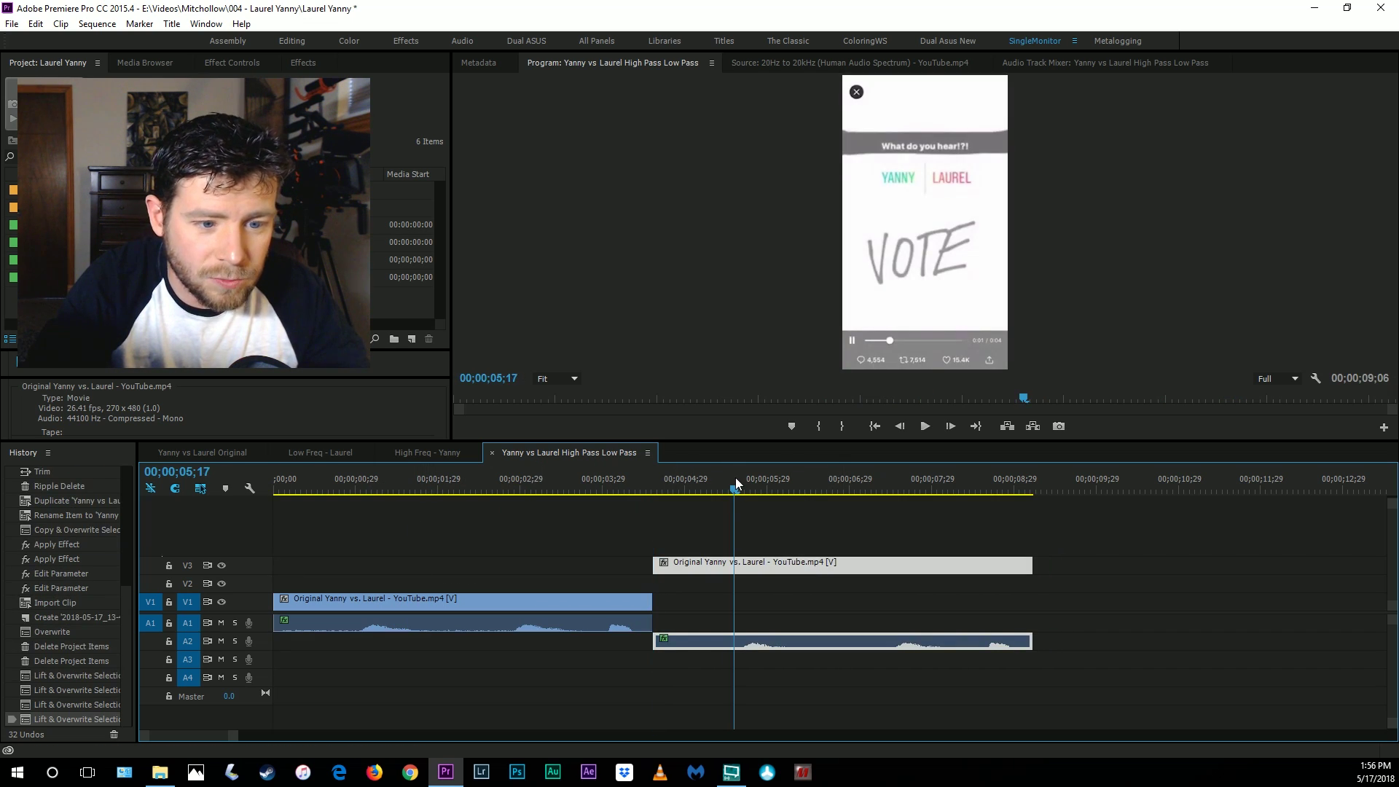
Play from the second clip, then drop it from V3 onto V1 right after the first clip.
{"action": "key", "text": "space"}
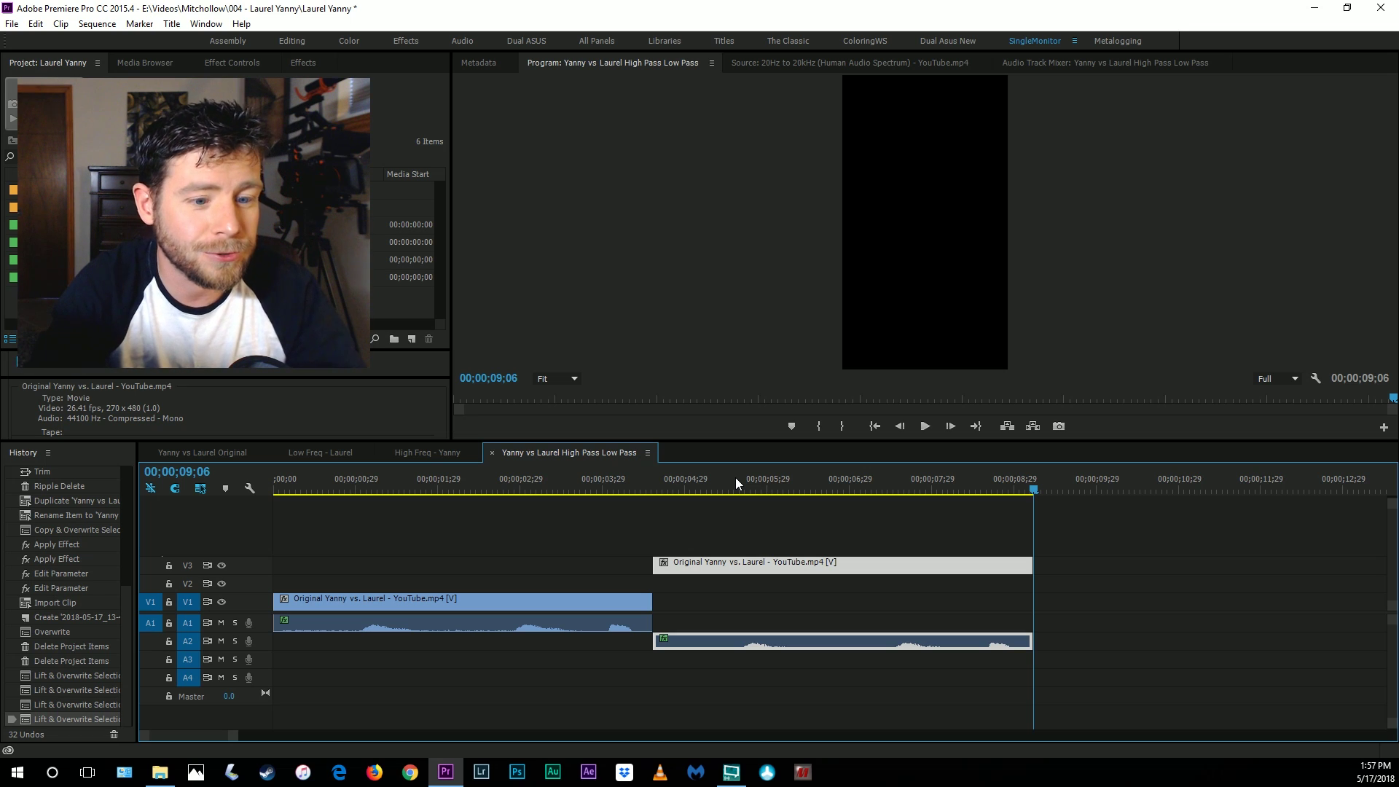
{"action": "left_click_drag", "start_coordinate": [815, 564], "coordinate": [812, 624]}
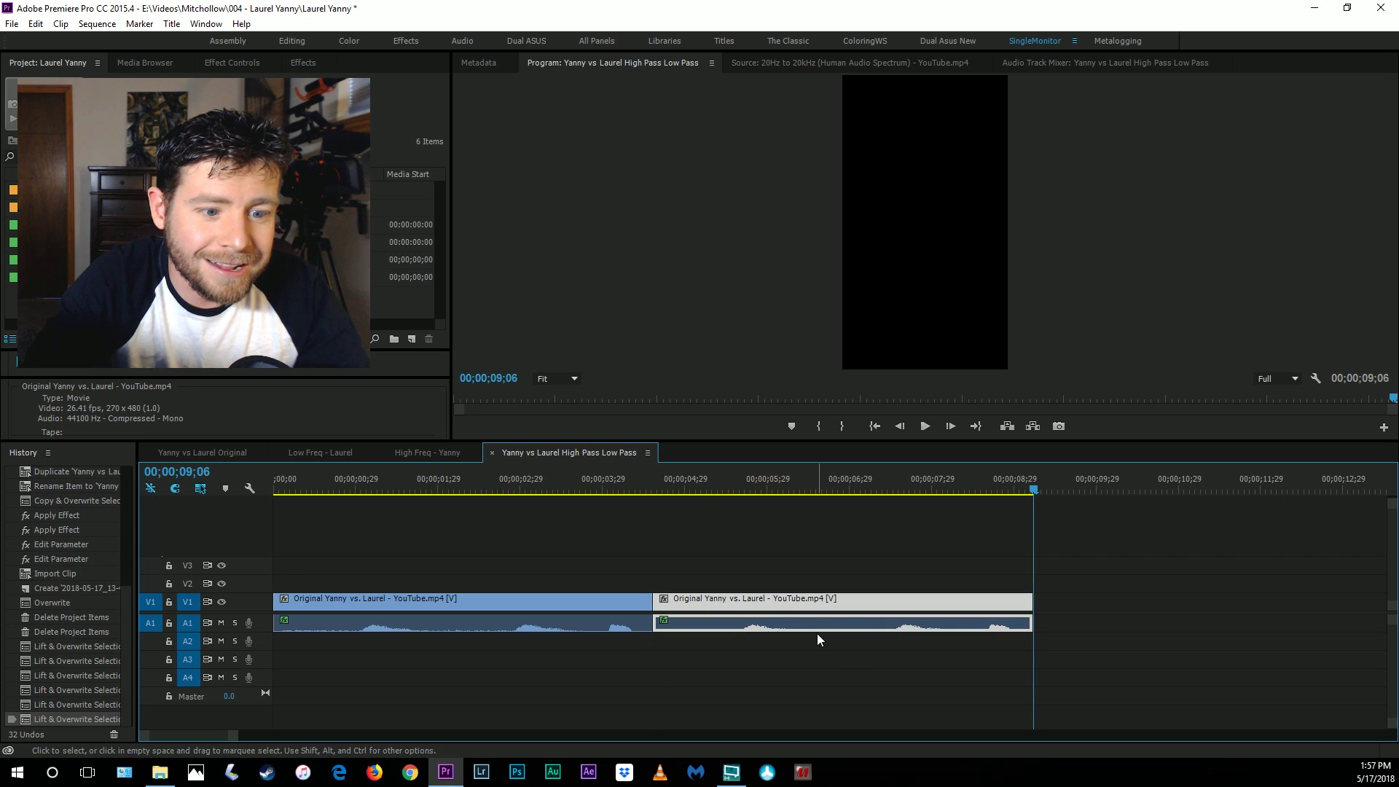